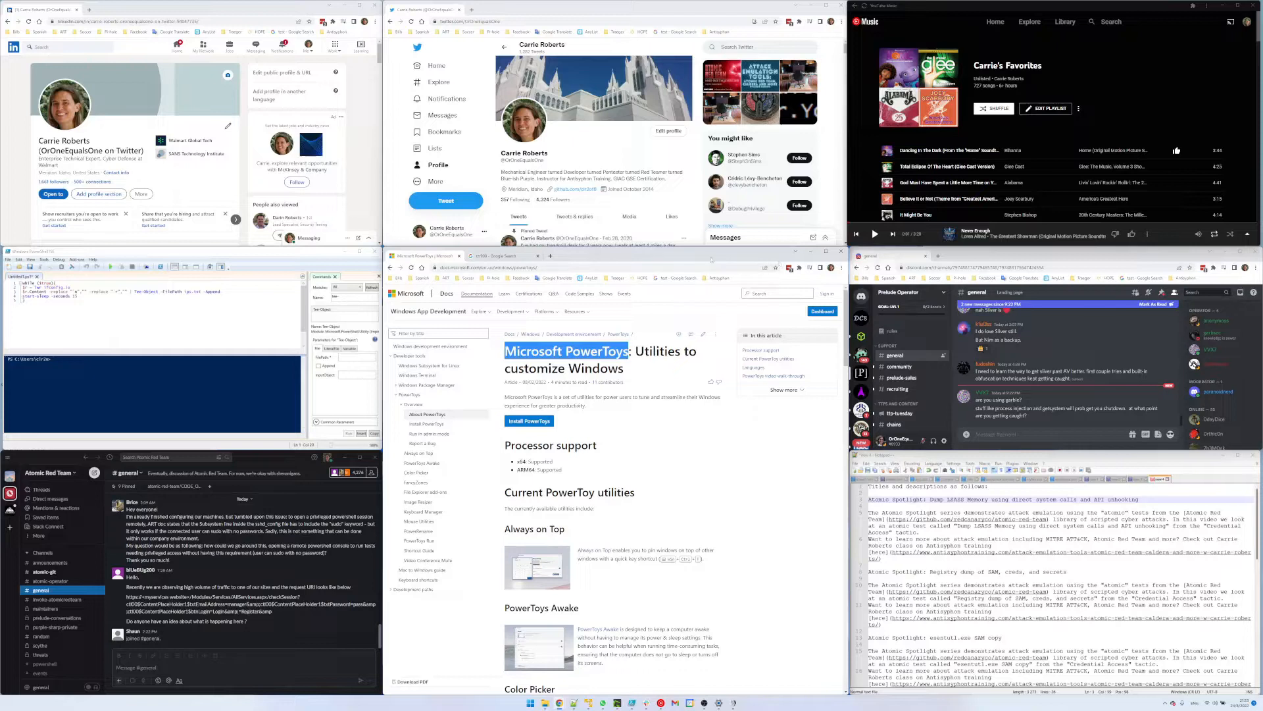
# Step: Snap the PowerToys page and Discord side by side across the screen, and return the PowerToys page to the lower middle zone
pyautogui.moveTo(711, 260); pyautogui.dragTo(1260, 118)
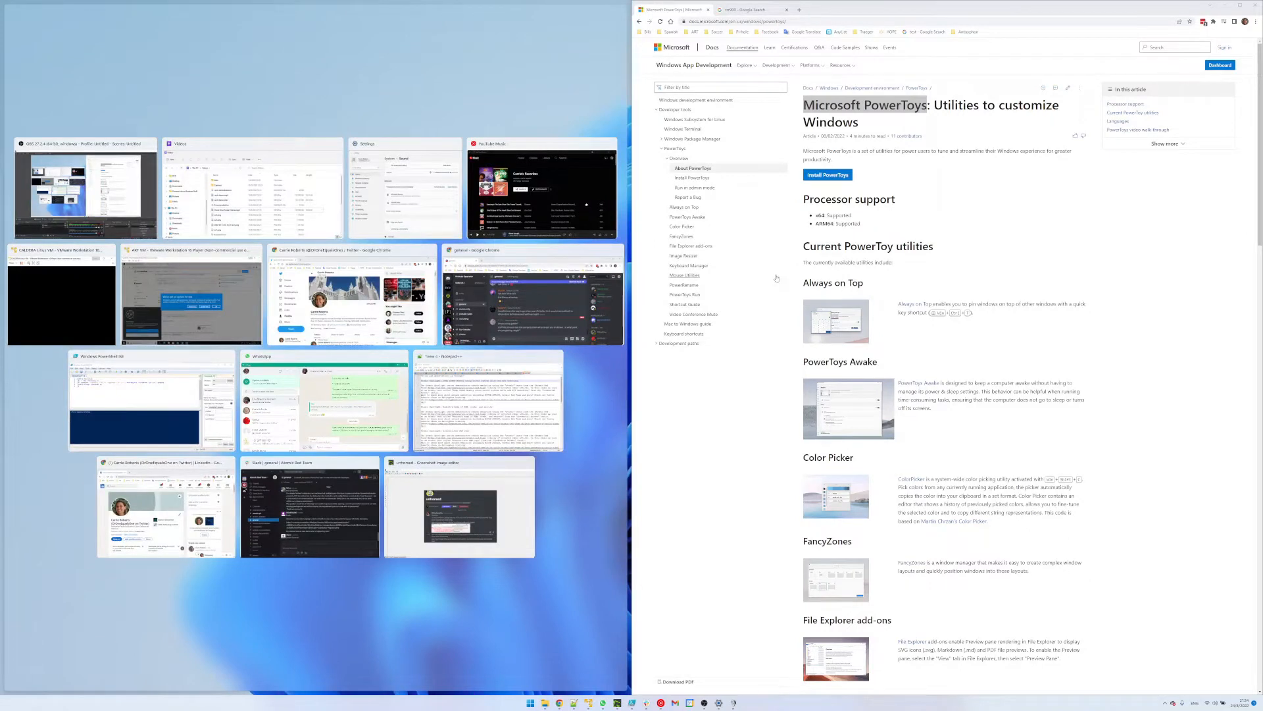
pyautogui.click(587, 254)
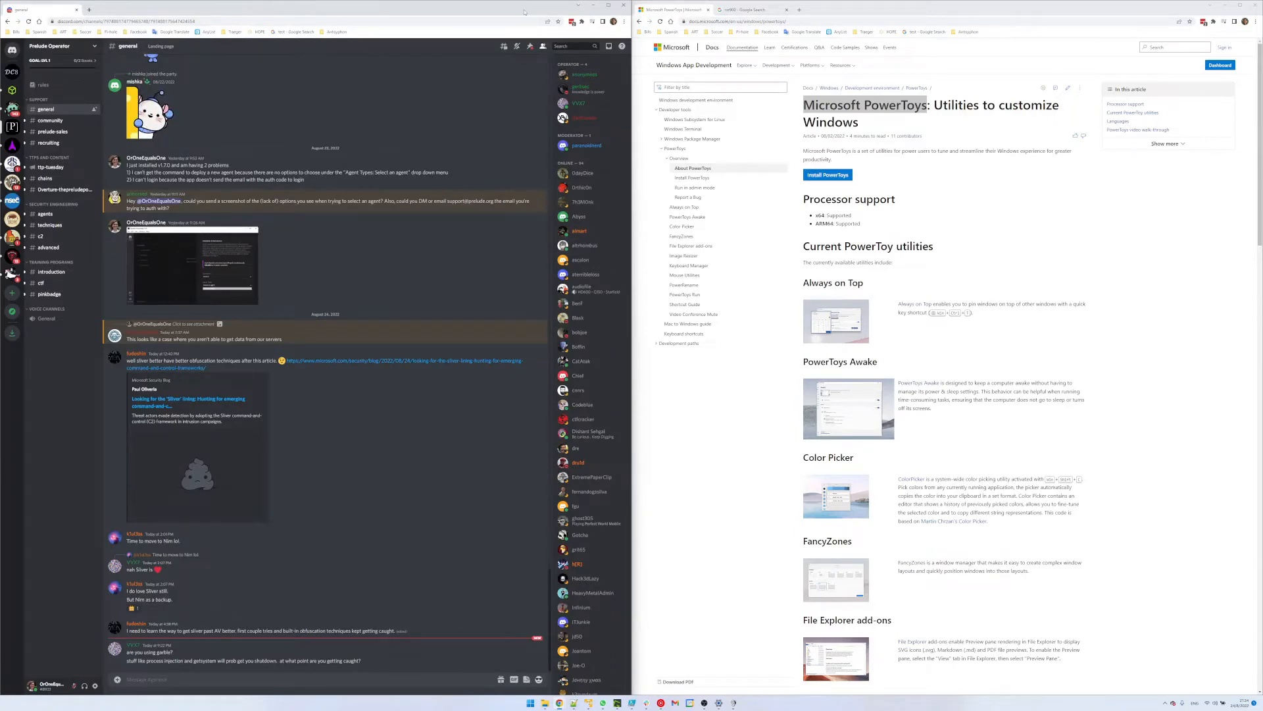
pyautogui.moveTo(947, 8); pyautogui.dragTo(626, 275)
pyautogui.press('shift')
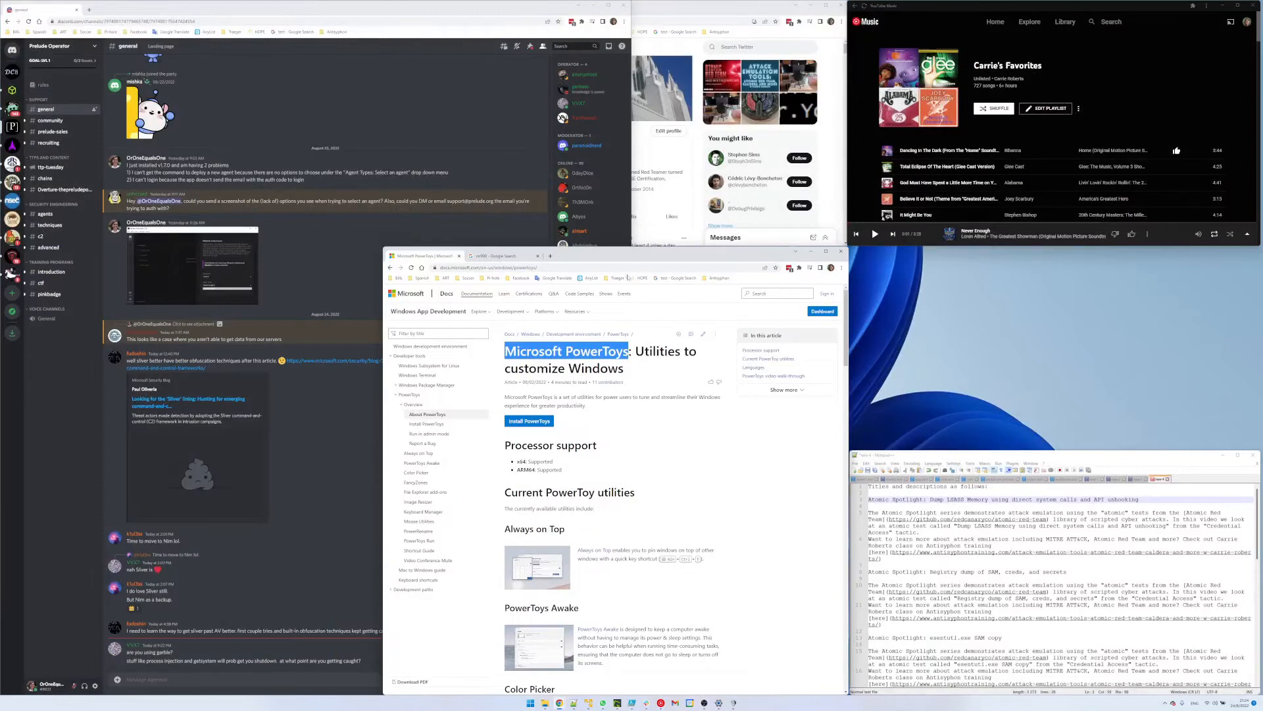
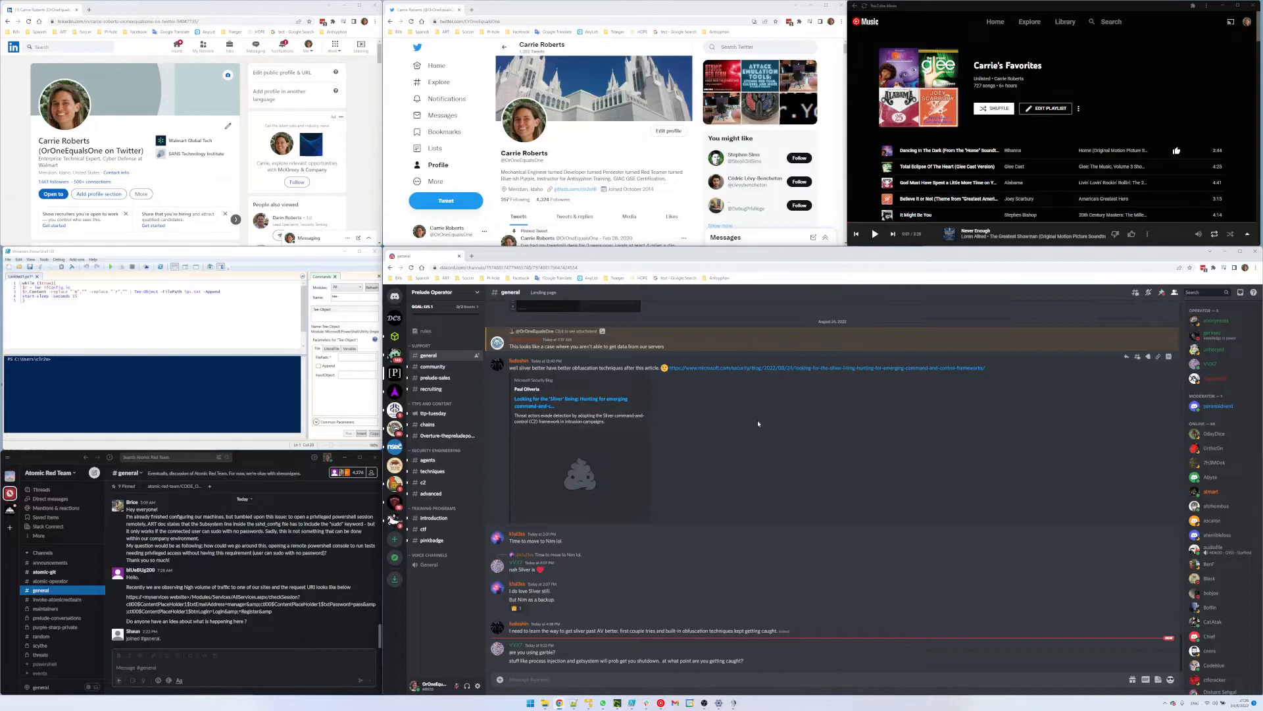
# Step: Create a new grid-type custom layout named "example 2" in the FancyZones editor
pyautogui.press('super+shift+grave')
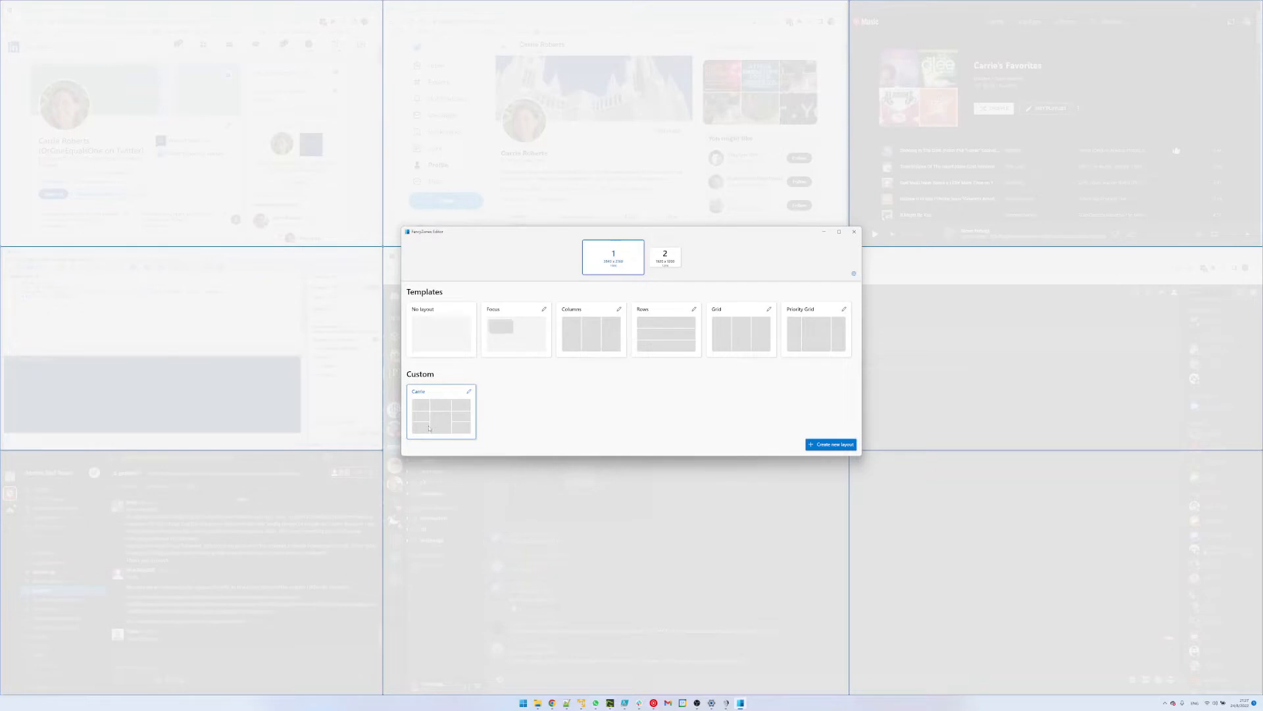
pyautogui.click(833, 445)
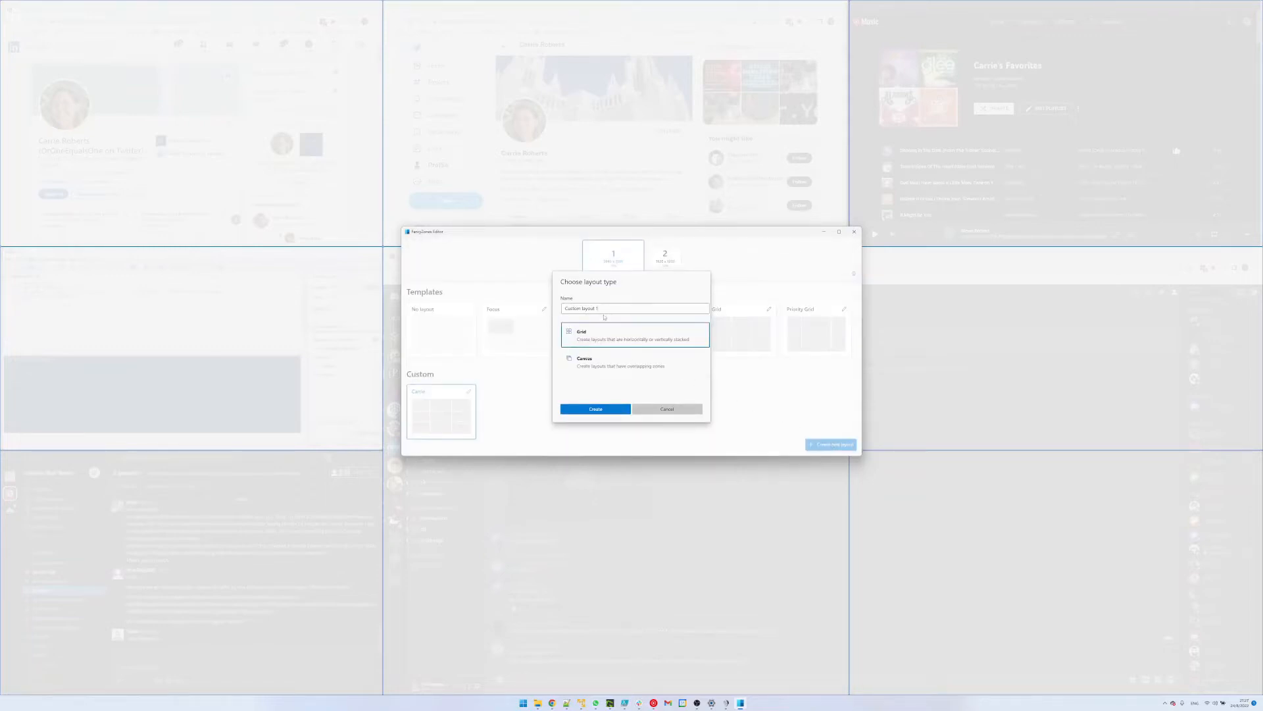
pyautogui.moveTo(604, 309); pyautogui.dragTo(558, 308)
pyautogui.write('ca')
pyautogui.click(596, 409)
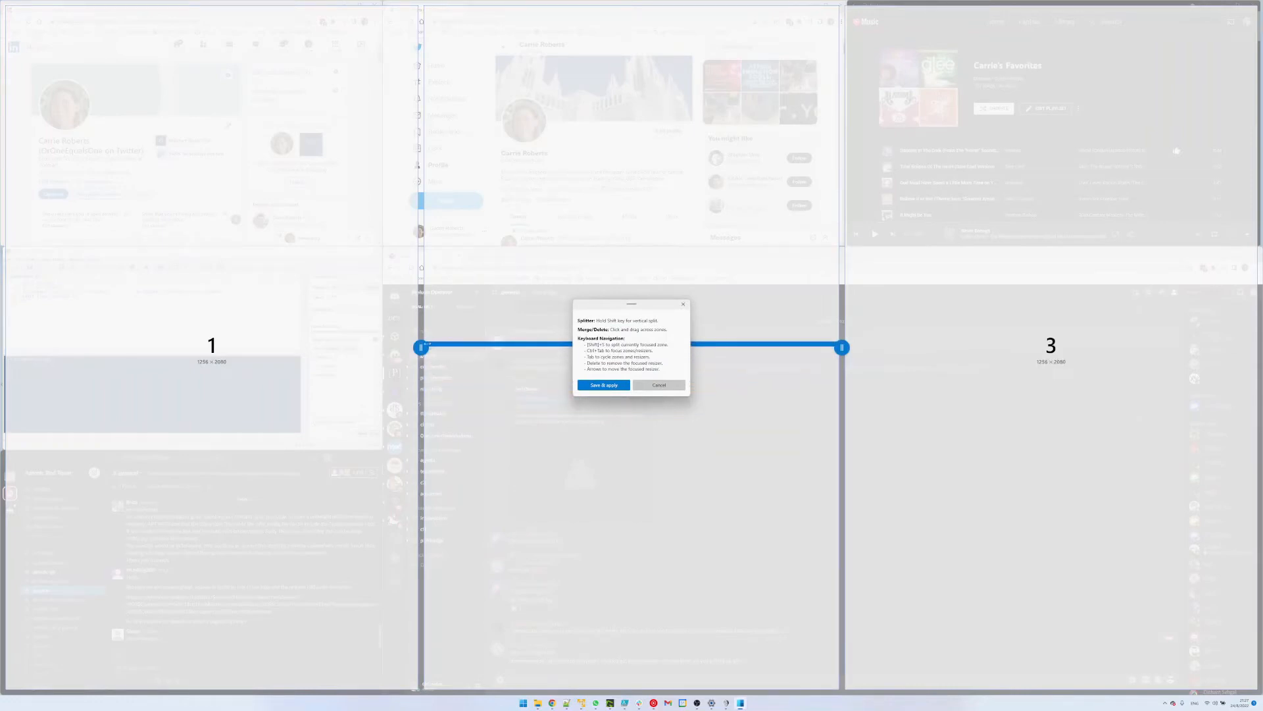
# Step: Widen the layout's middle column on both sides, split the right column into four stacked zones, and save and apply it
pyautogui.moveTo(421, 347); pyautogui.dragTo(280, 346)
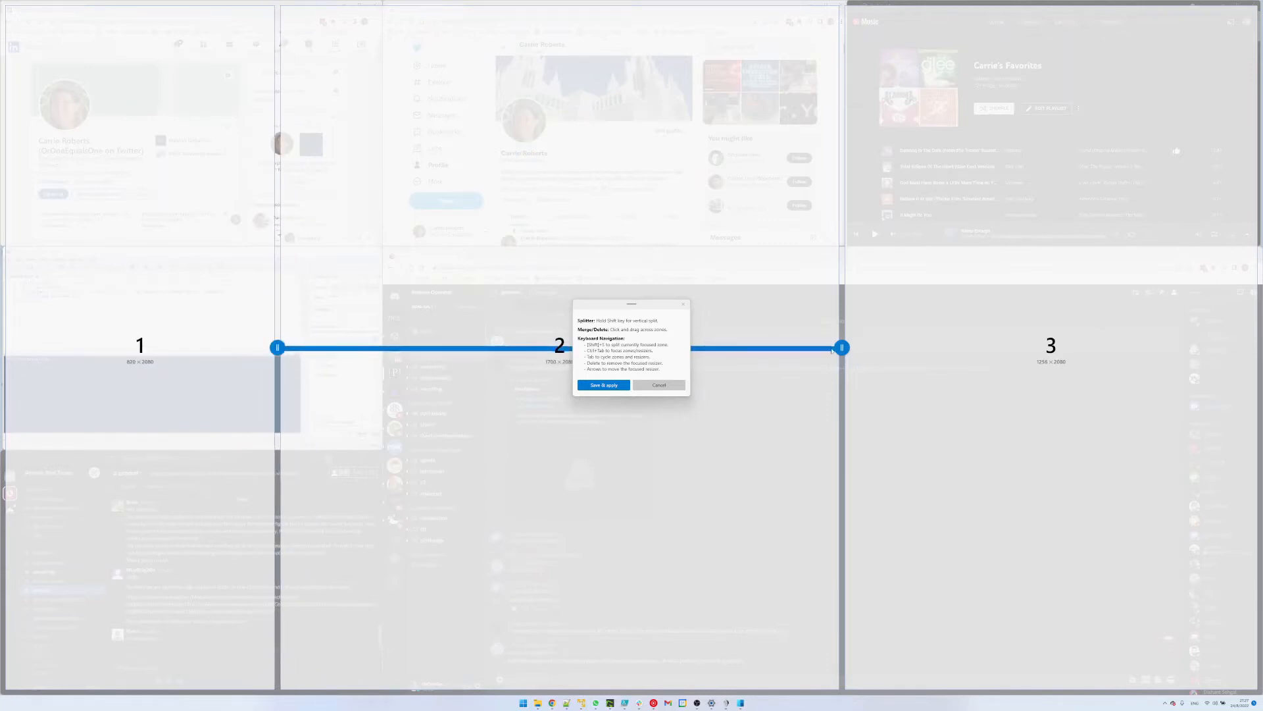
pyautogui.moveTo(843, 348); pyautogui.dragTo(920, 346)
pyautogui.click(984, 210)
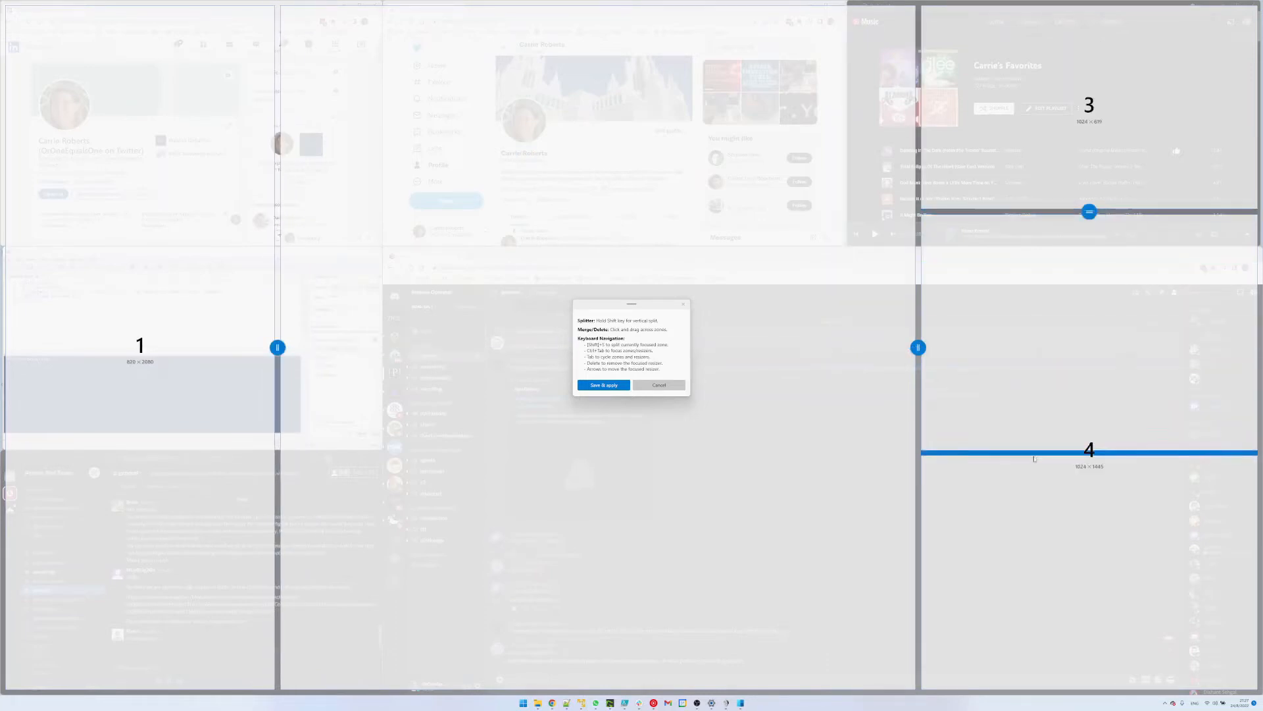
pyautogui.click(1036, 484)
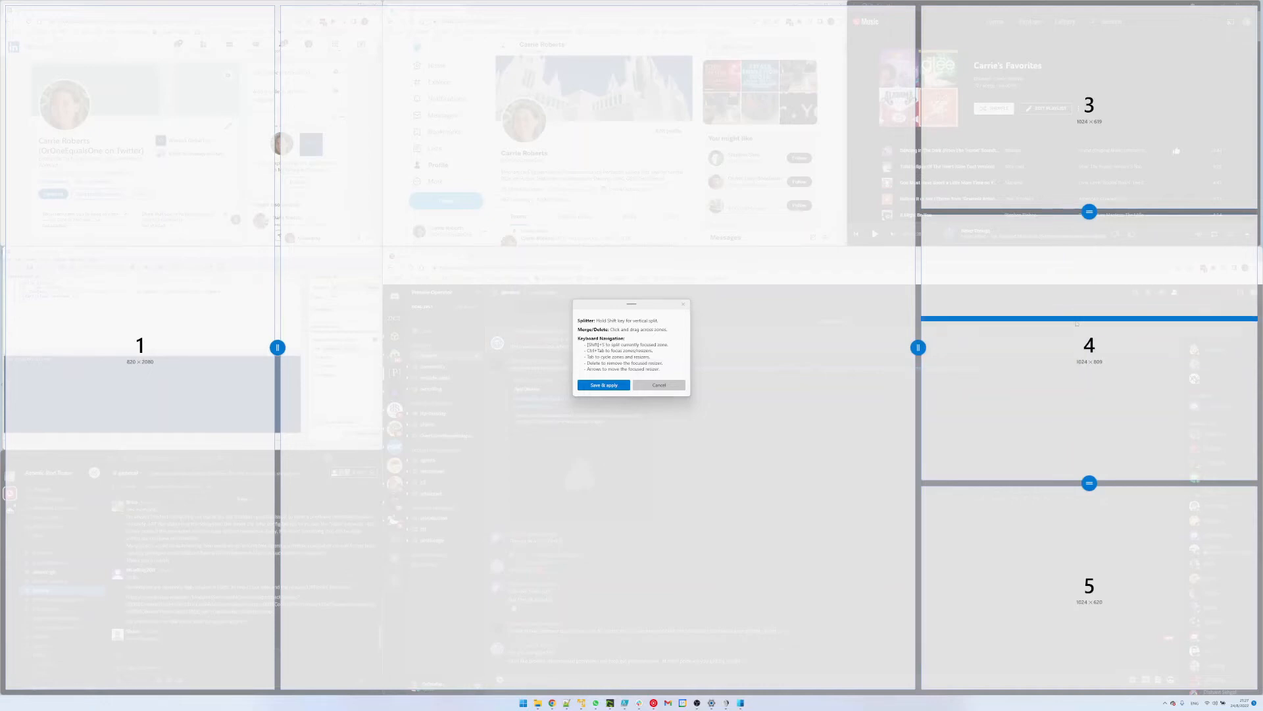
pyautogui.click(1080, 352)
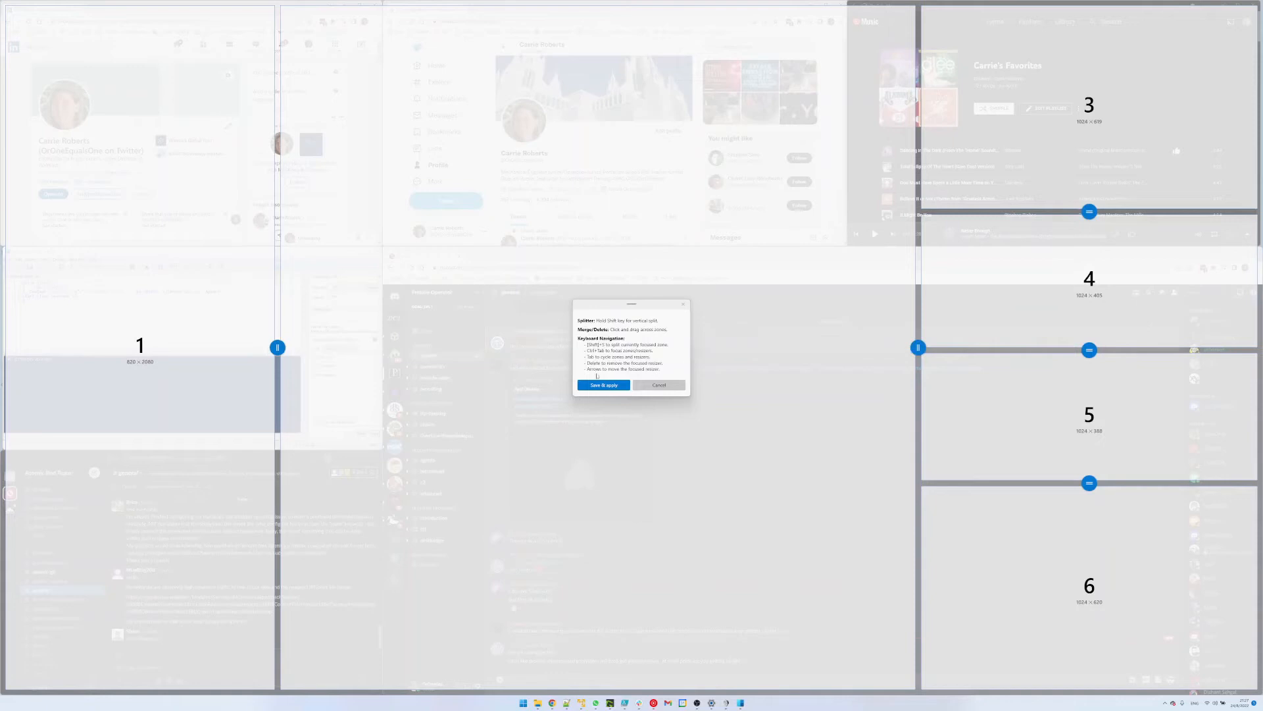
pyautogui.click(604, 385)
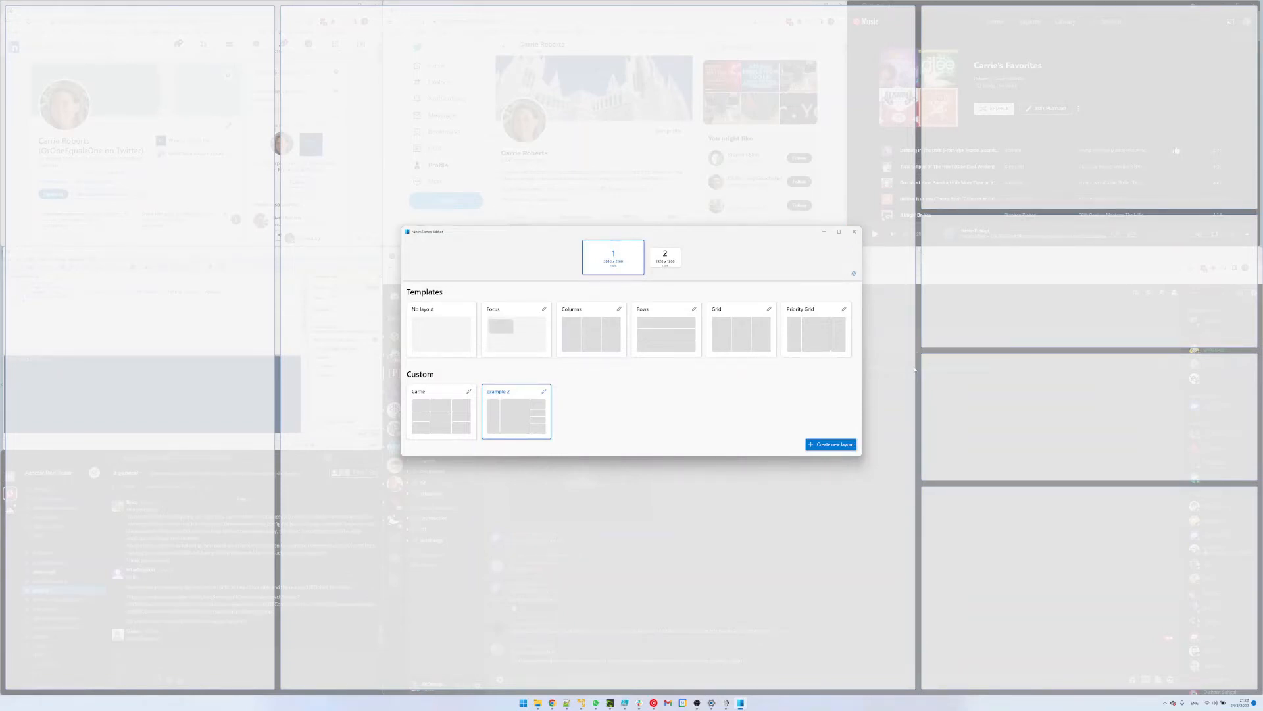
# Step: Inspect the space around zones setting of the example 2 layout, save it unchanged and close the editor
pyautogui.click(544, 392)
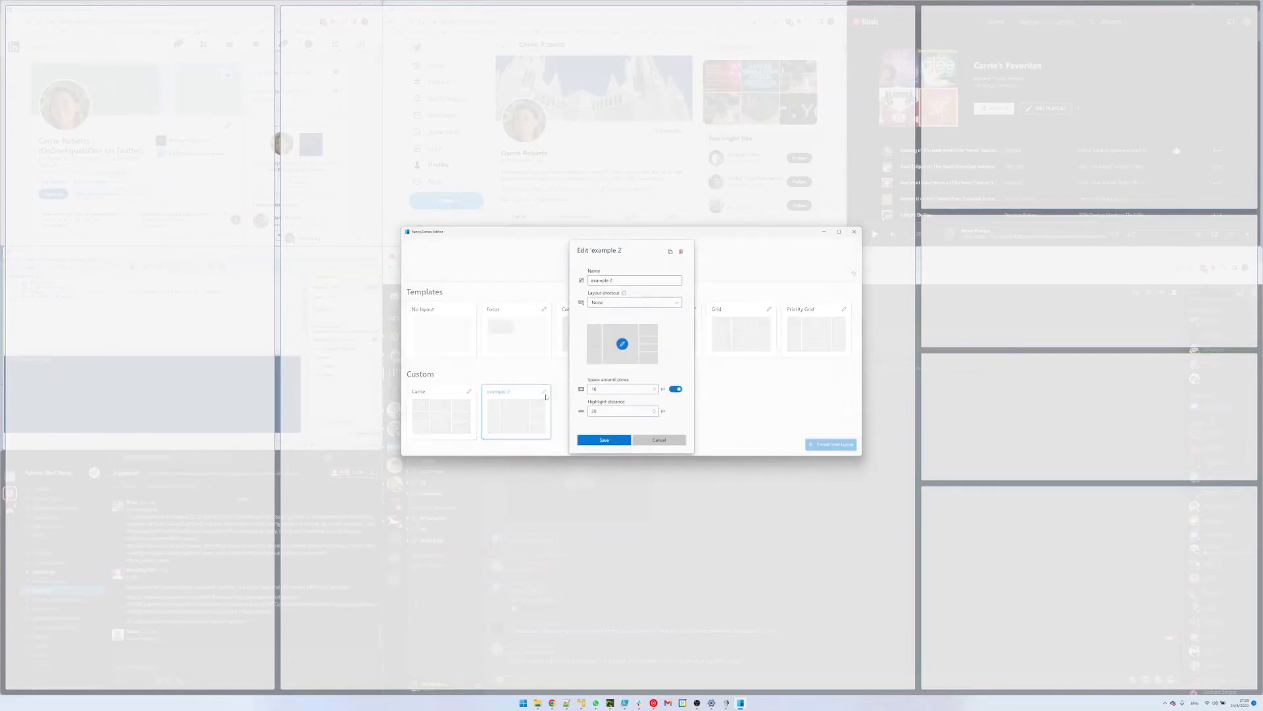
pyautogui.doubleClick(592, 389)
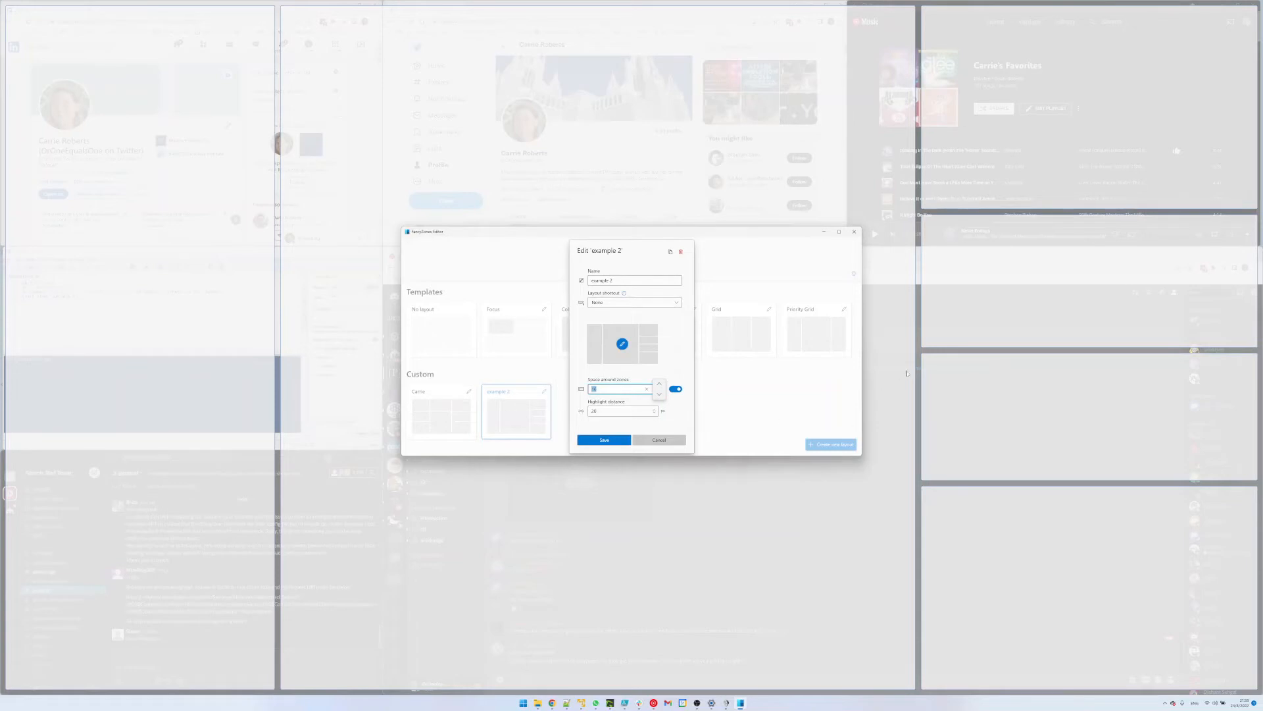
pyautogui.click(604, 440)
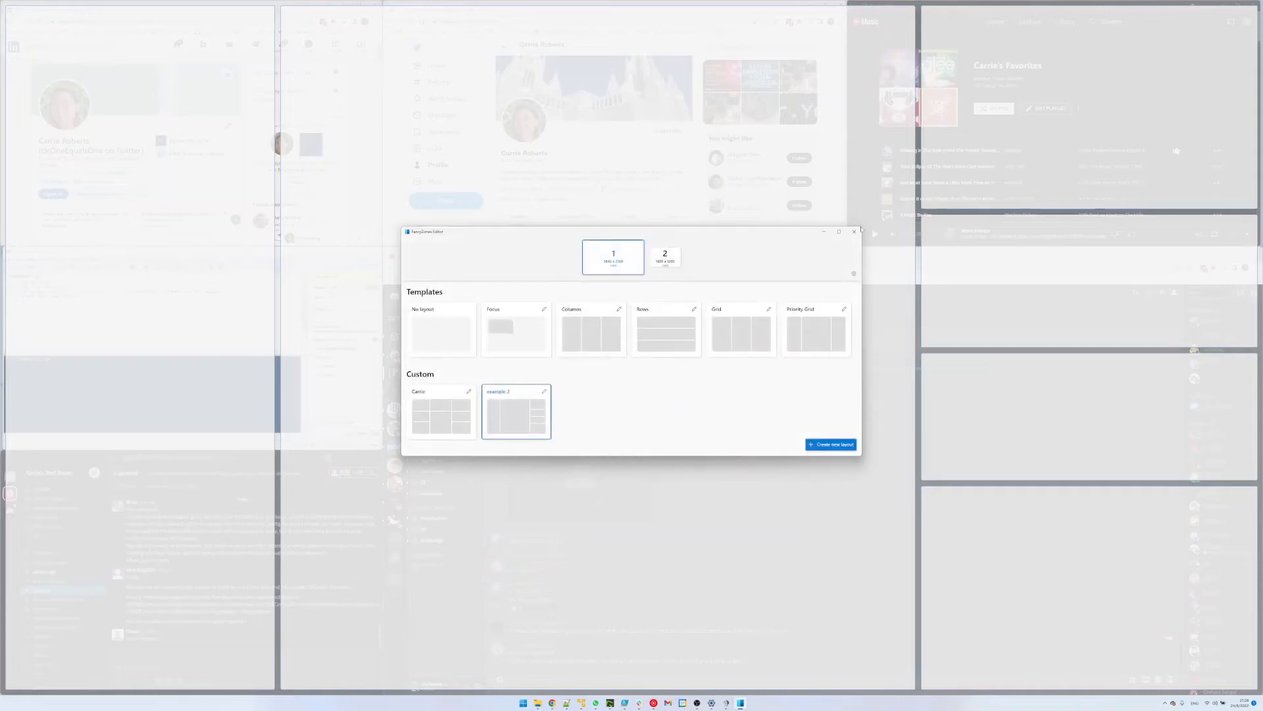
pyautogui.click(854, 232)
# Step: Place YouTube Music, Discord and Notepad++ in the lower three right-column zones and the PowerToys page in the wide middle zone
pyautogui.moveTo(838, 291); pyautogui.dragTo(1098, 373)
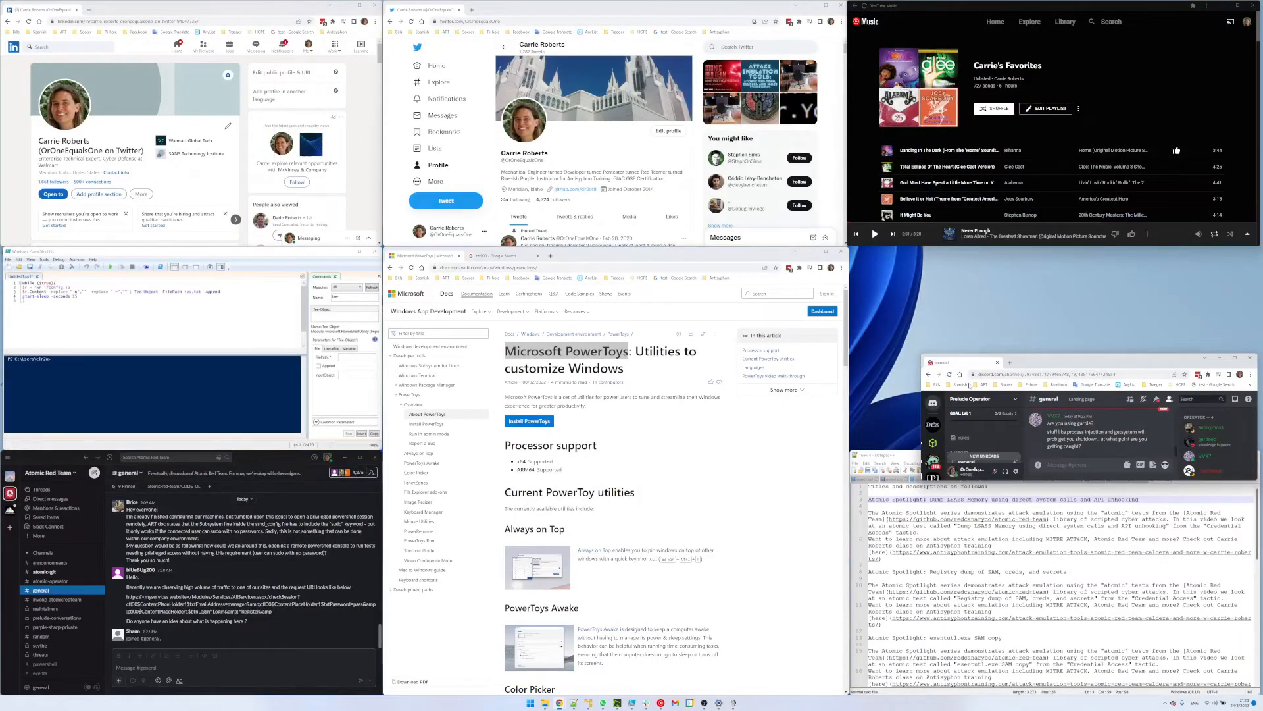
pyautogui.moveTo(895, 457); pyautogui.dragTo(1079, 566)
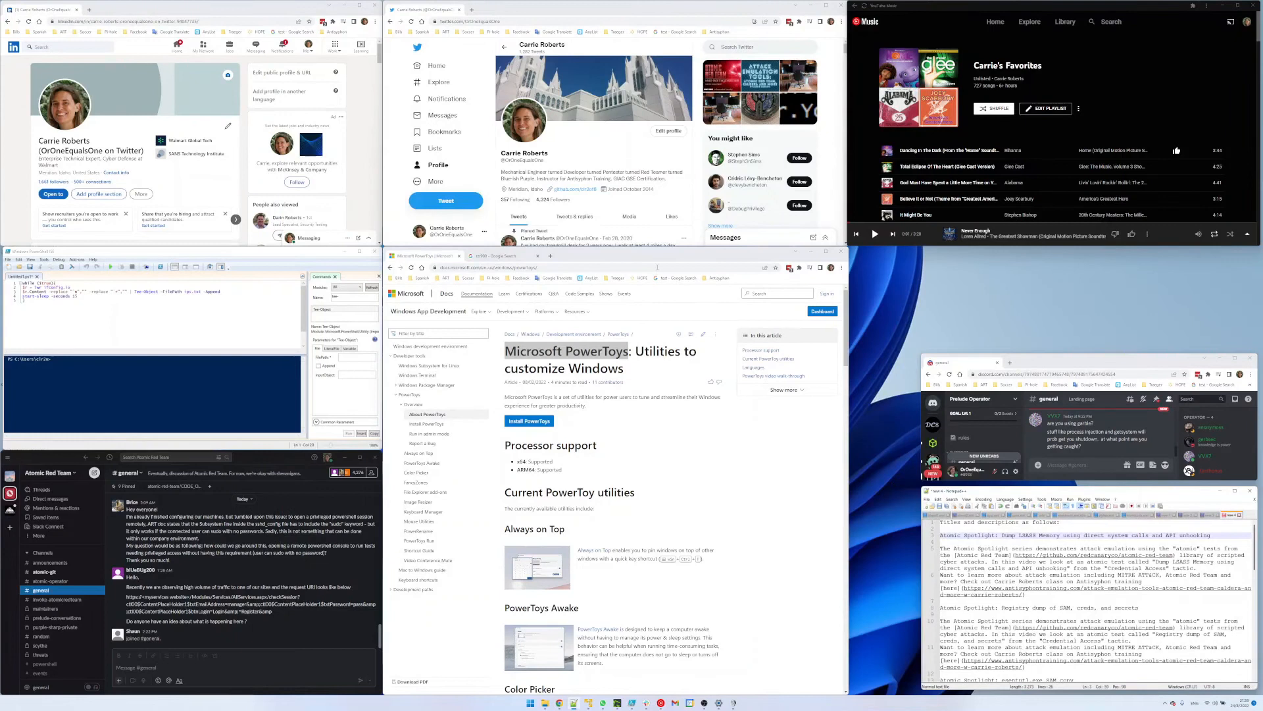
pyautogui.moveTo(660, 258); pyautogui.dragTo(682, 288)
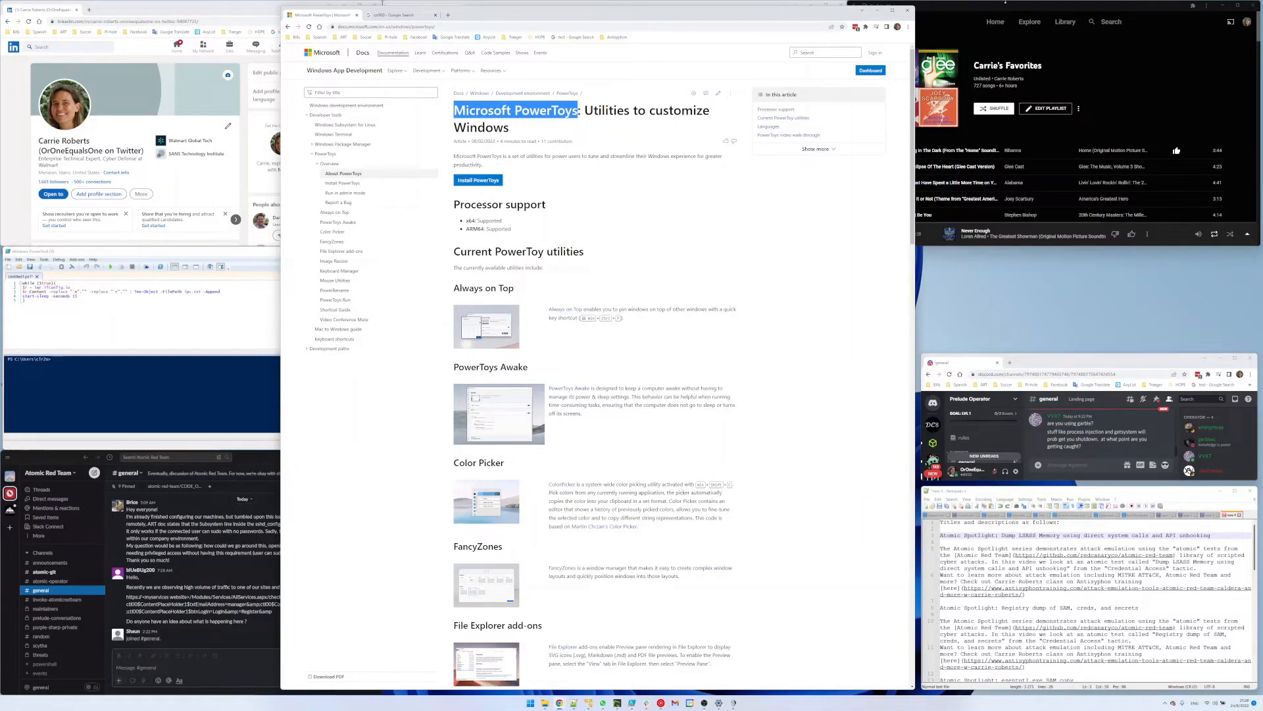
pyautogui.click(1005, 6)
pyautogui.moveTo(1005, 6); pyautogui.dragTo(1006, 238)
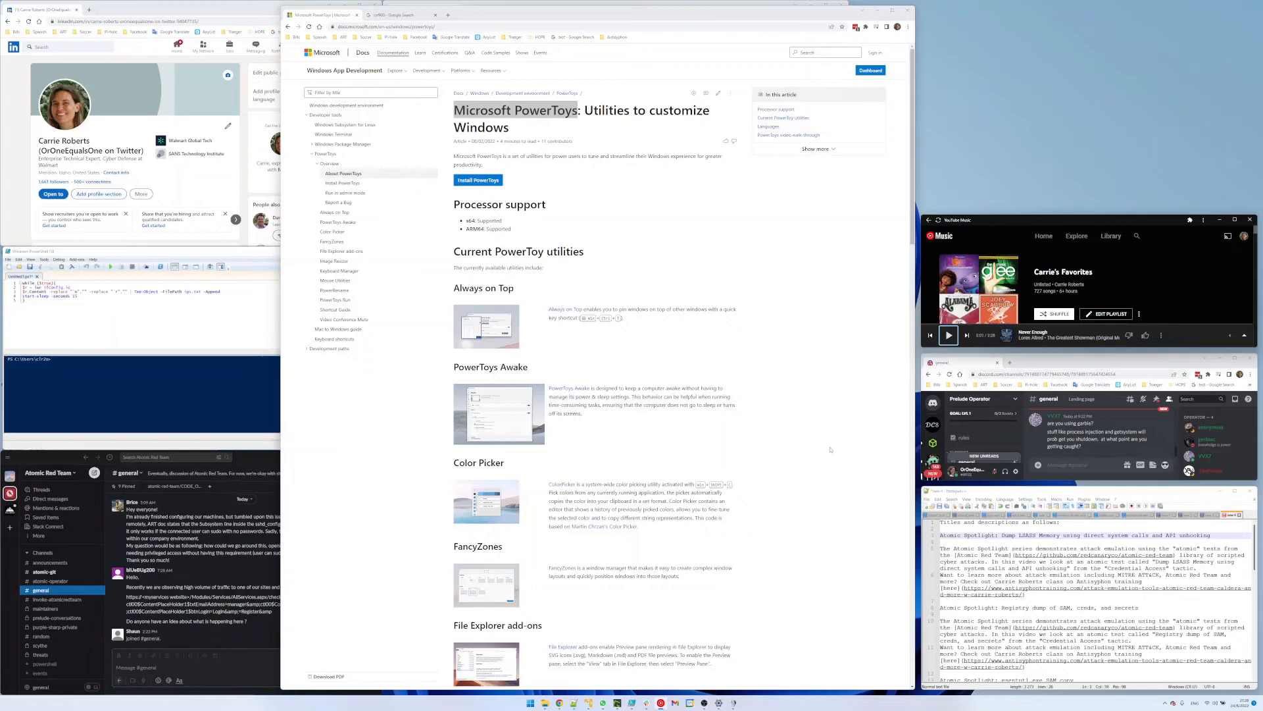
# Step: Assign layout shortcut 0 to the first custom layout in the FancyZones editor and save it
pyautogui.press('super+shift+grave')
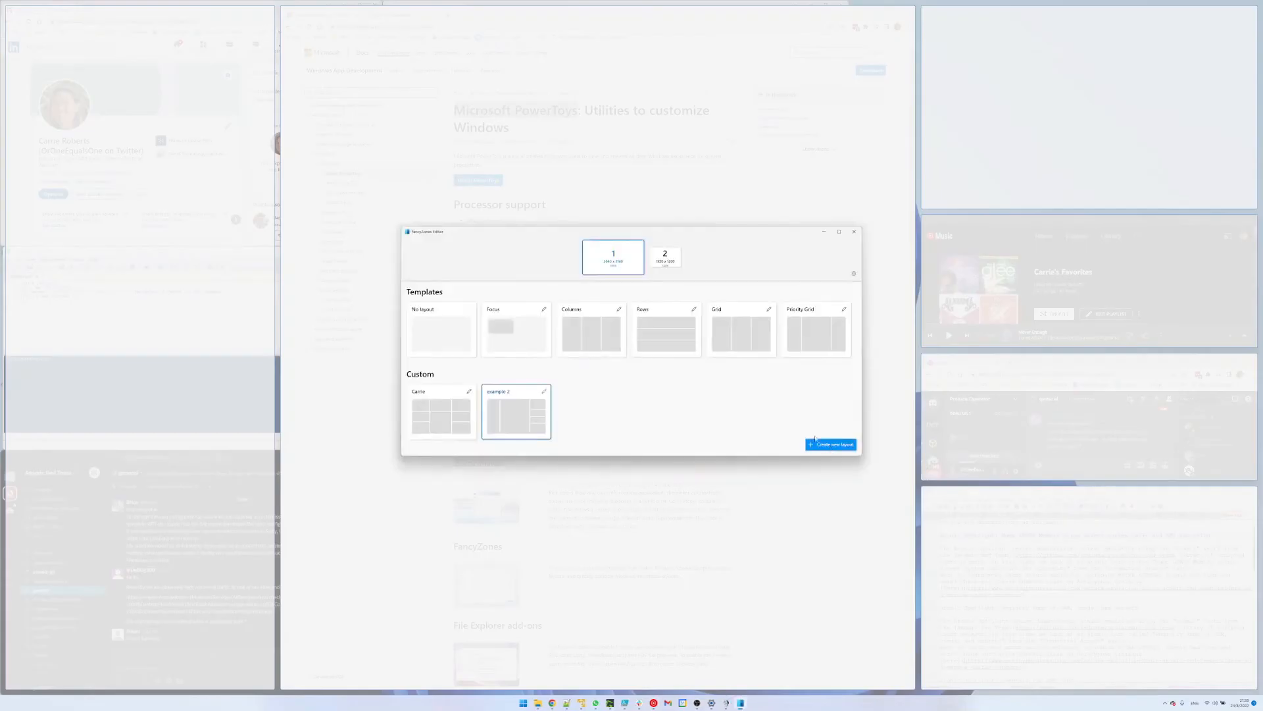
pyautogui.click(470, 391)
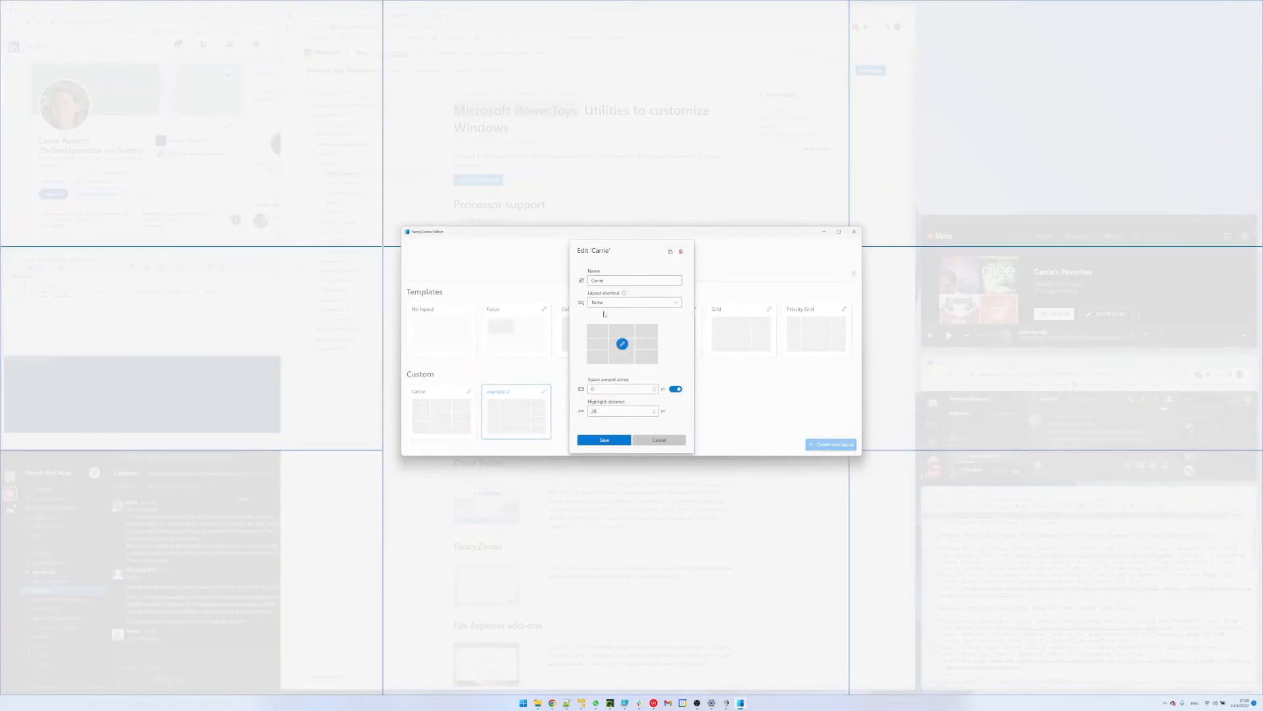
pyautogui.click(619, 306)
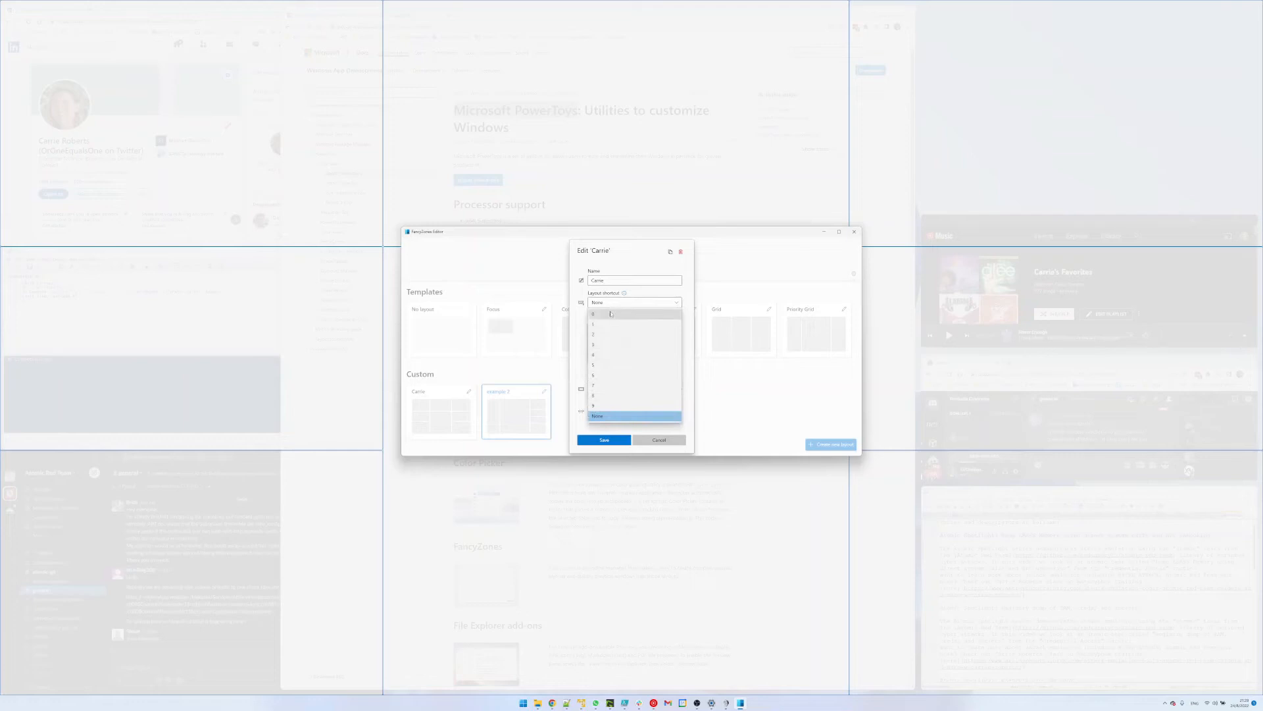
pyautogui.click(611, 314)
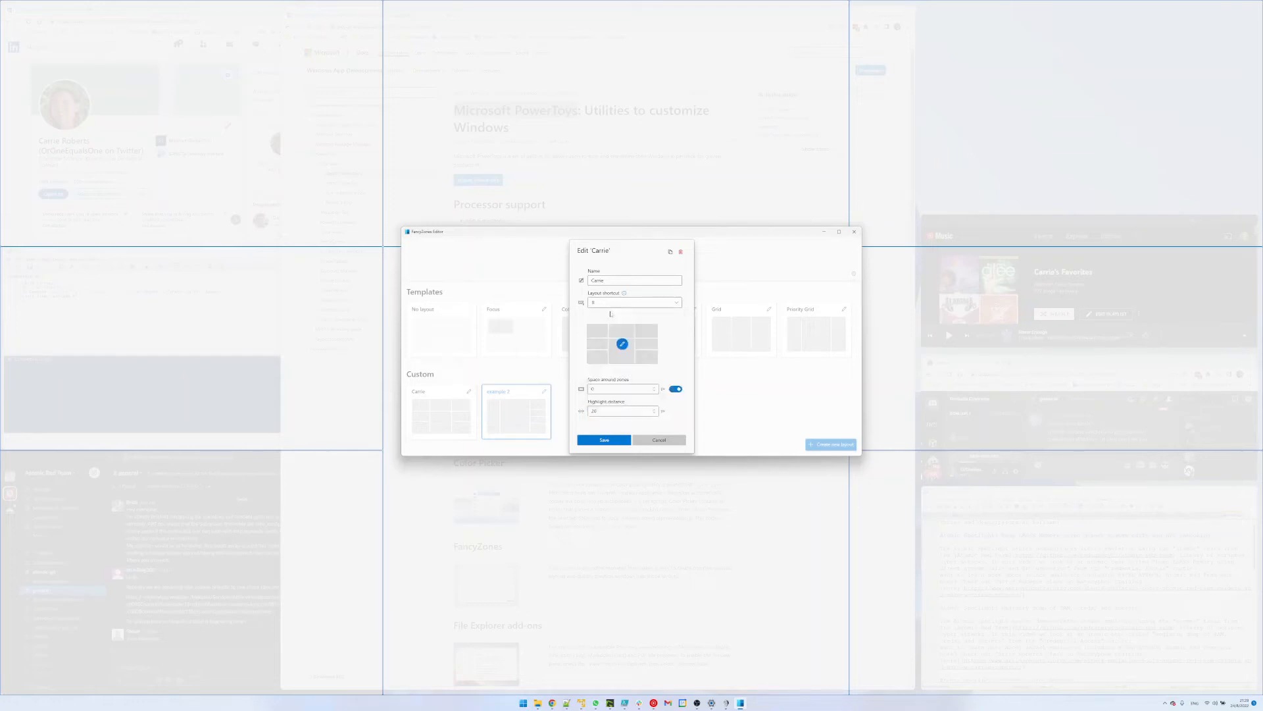
pyautogui.click(605, 440)
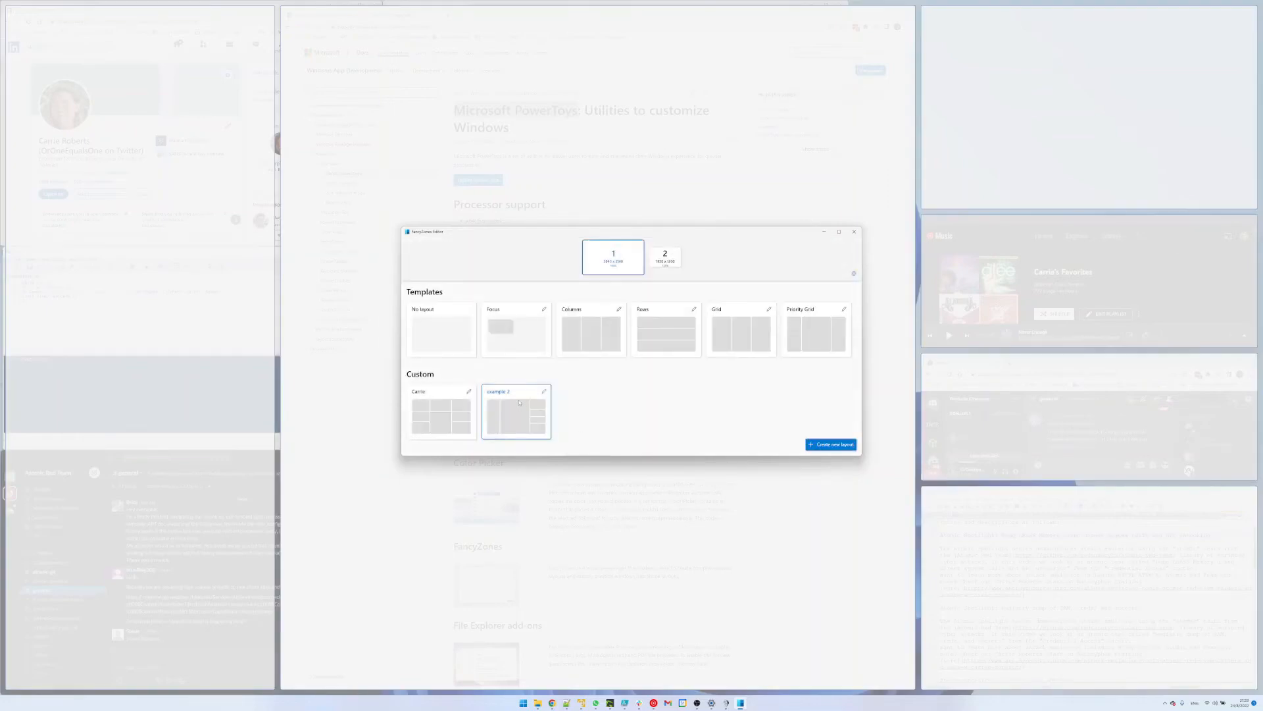
# Step: Assign a layout shortcut number to the example 2 layout, save it and close the editor
pyautogui.click(543, 391)
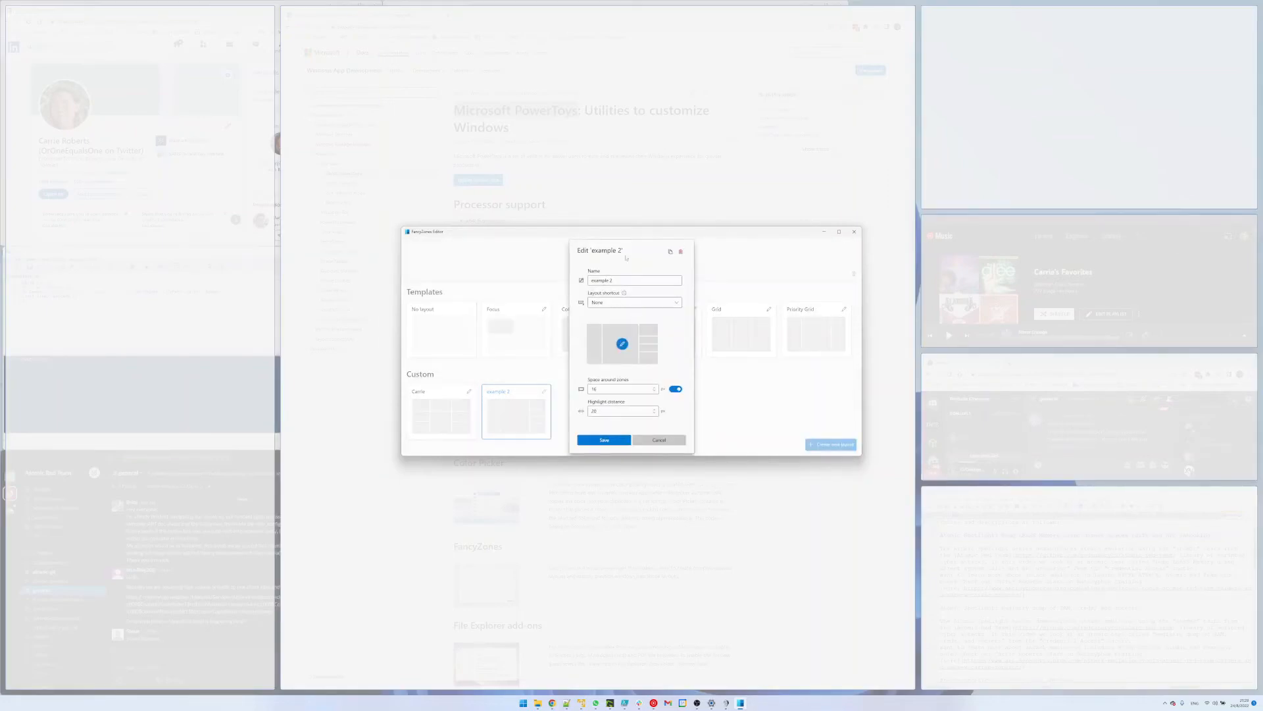
pyautogui.click(633, 302)
pyautogui.click(653, 357)
pyautogui.click(605, 440)
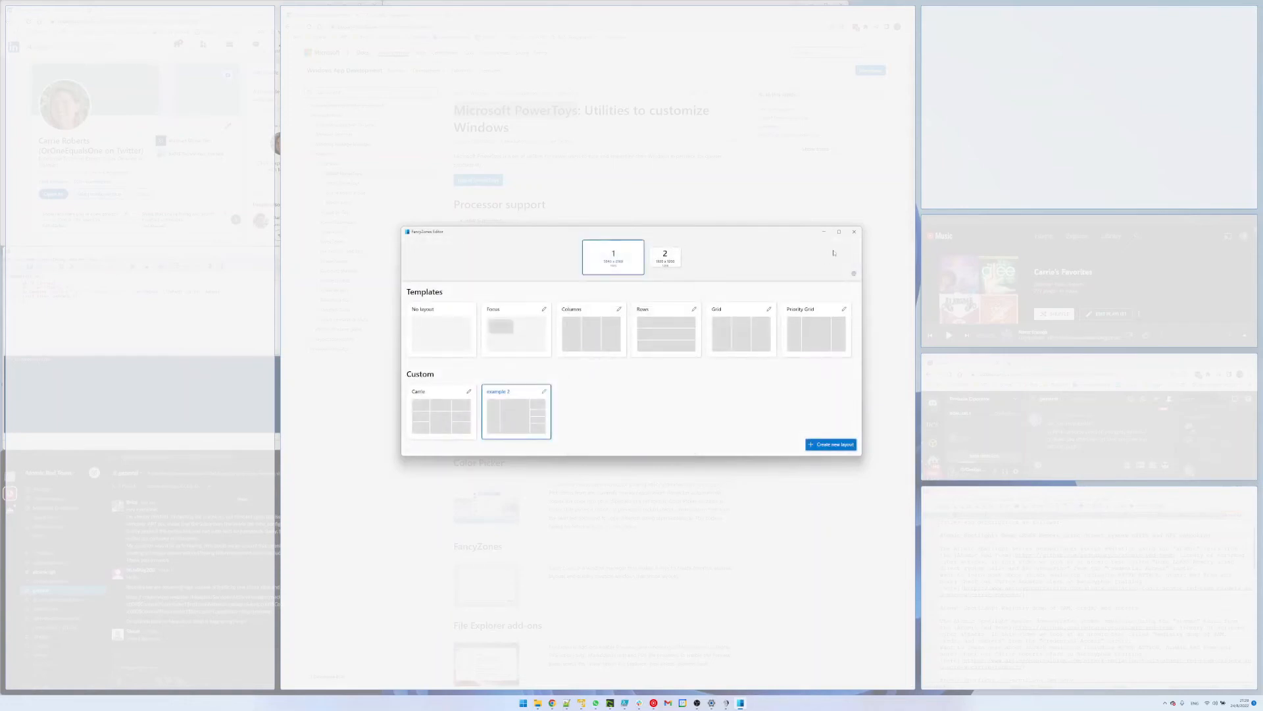
pyautogui.click(854, 232)
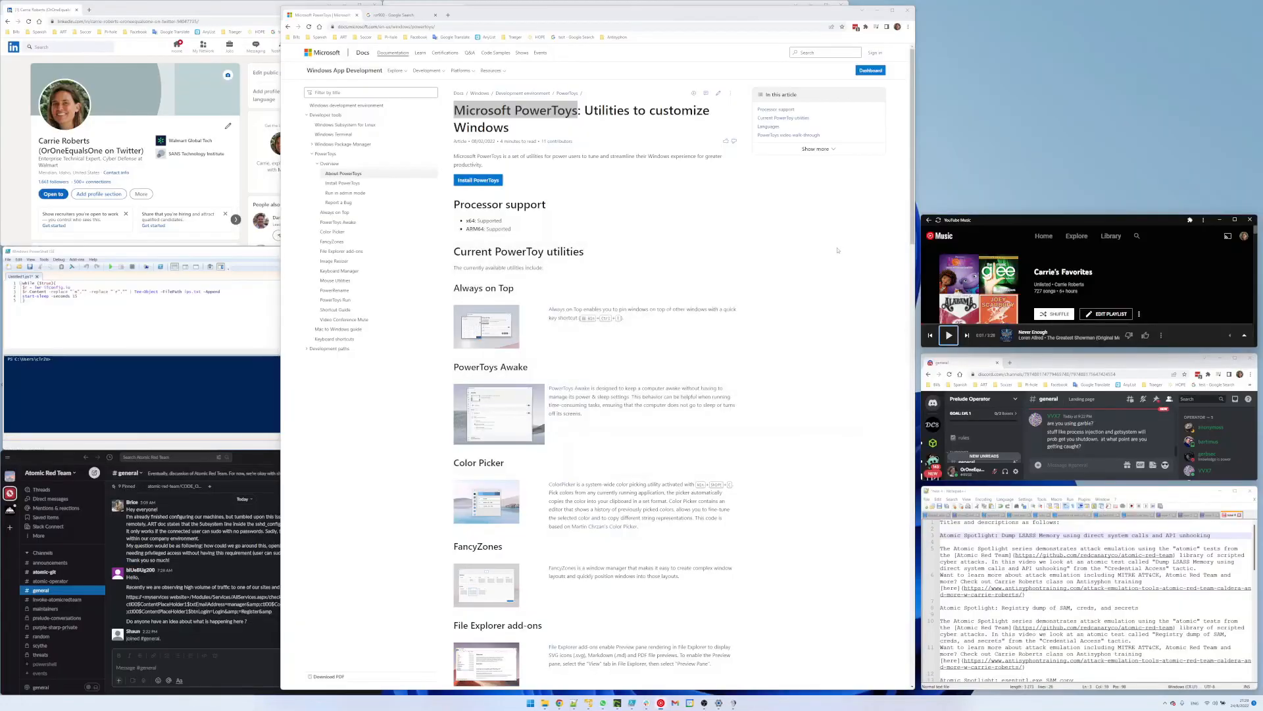
# Step: Switch to the first custom layout and snap the PowerToys page, YouTube Music and Notepad++ into its lower middle, middle-right and lower-right zones
pyautogui.moveTo(1067, 218)
pyautogui.mouseDown()
pyautogui.moveTo(1069, 191)
pyautogui.moveTo(1076, 296)
pyautogui.moveTo(1062, 117)
pyautogui.moveTo(1063, 273)
pyautogui.moveTo(1061, 217)
pyautogui.mouseUp()
pyautogui.press('ctrl+alt+super+1')
pyautogui.moveTo(826, 12); pyautogui.dragTo(826, 324)
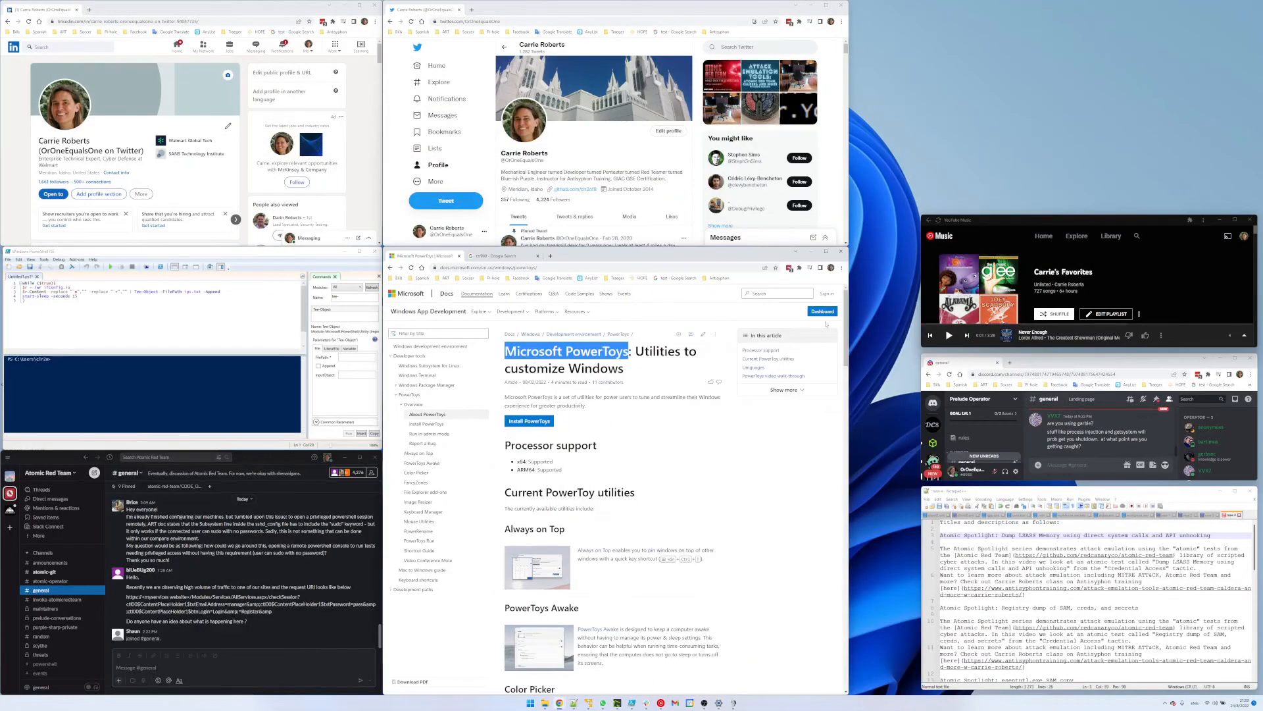
pyautogui.moveTo(982, 224); pyautogui.dragTo(981, 255)
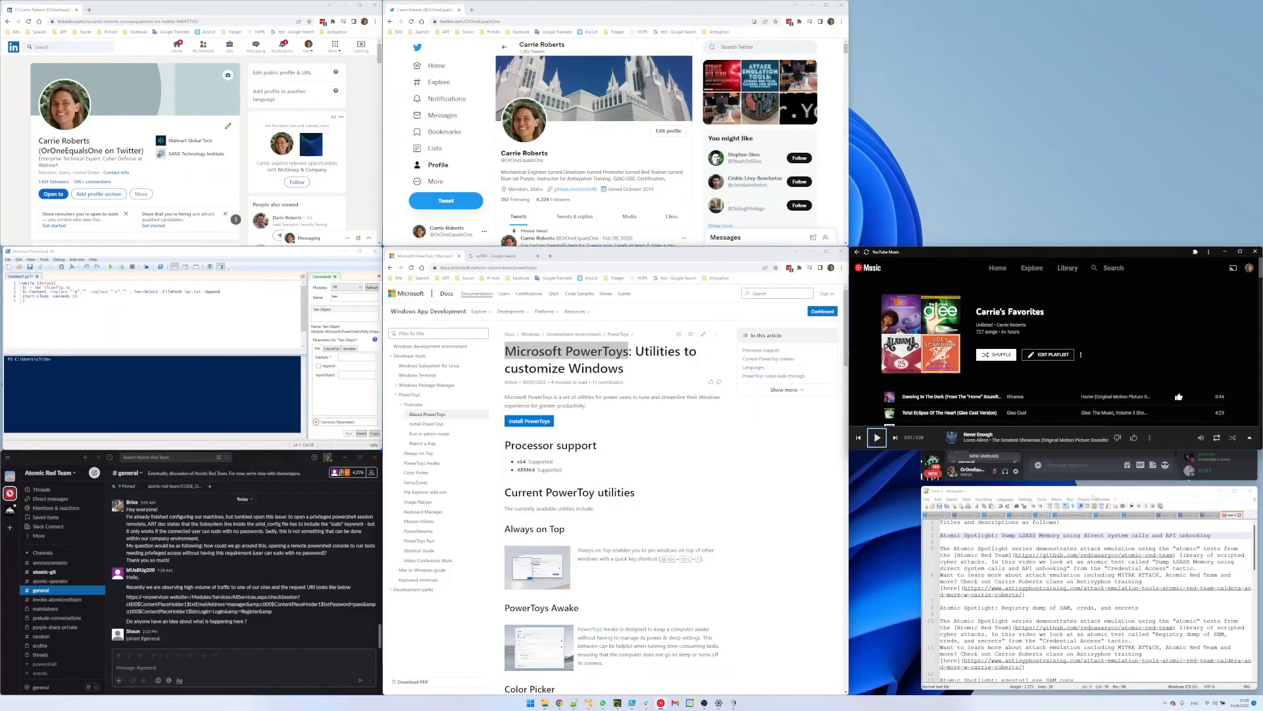
pyautogui.moveTo(1093, 493); pyautogui.dragTo(1051, 475)
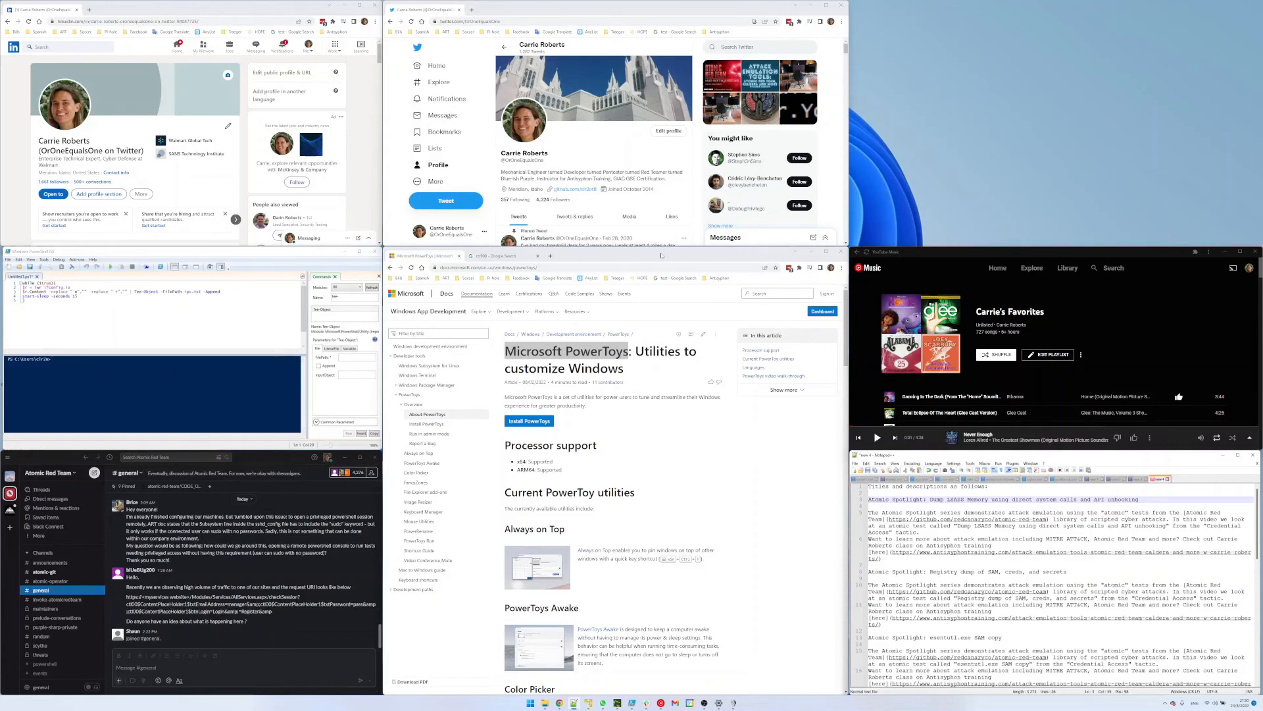
# Step: Pull the PowerToys page out of its zone, widen its window, and snap it into example 2's wide middle zone
pyautogui.moveTo(661, 255); pyautogui.dragTo(910, 92)
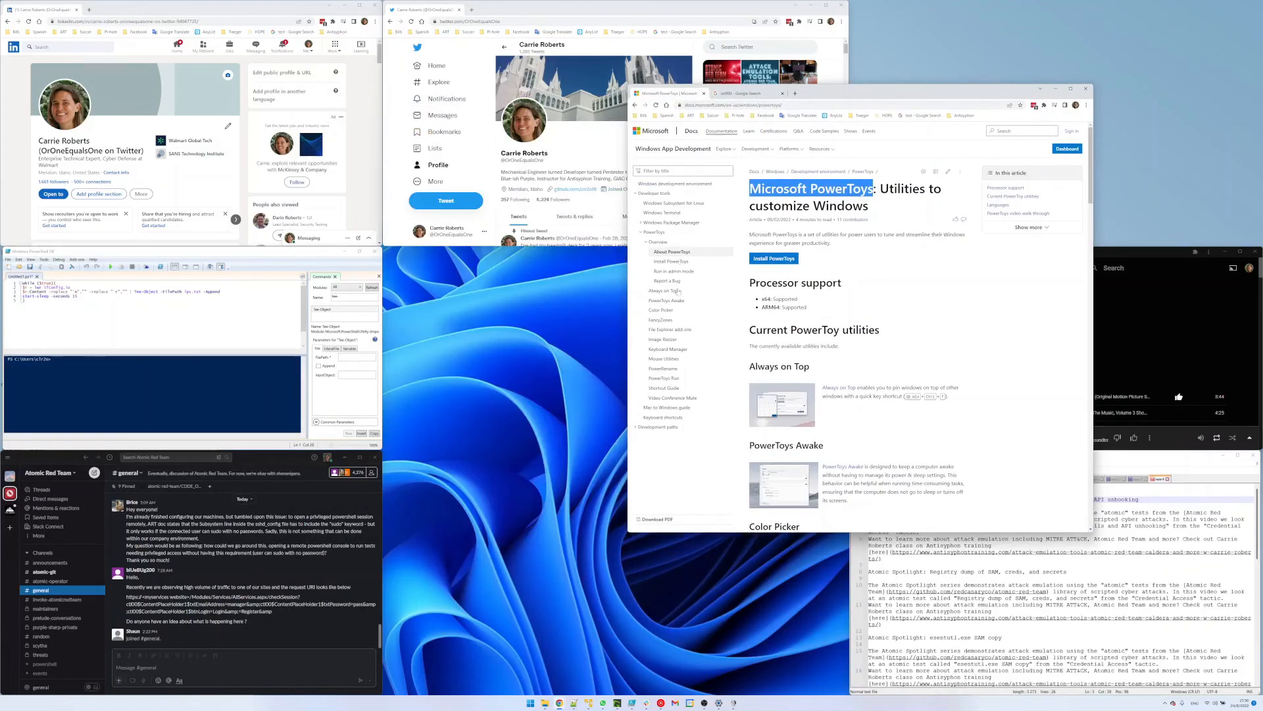
pyautogui.moveTo(625, 534); pyautogui.dragTo(452, 527)
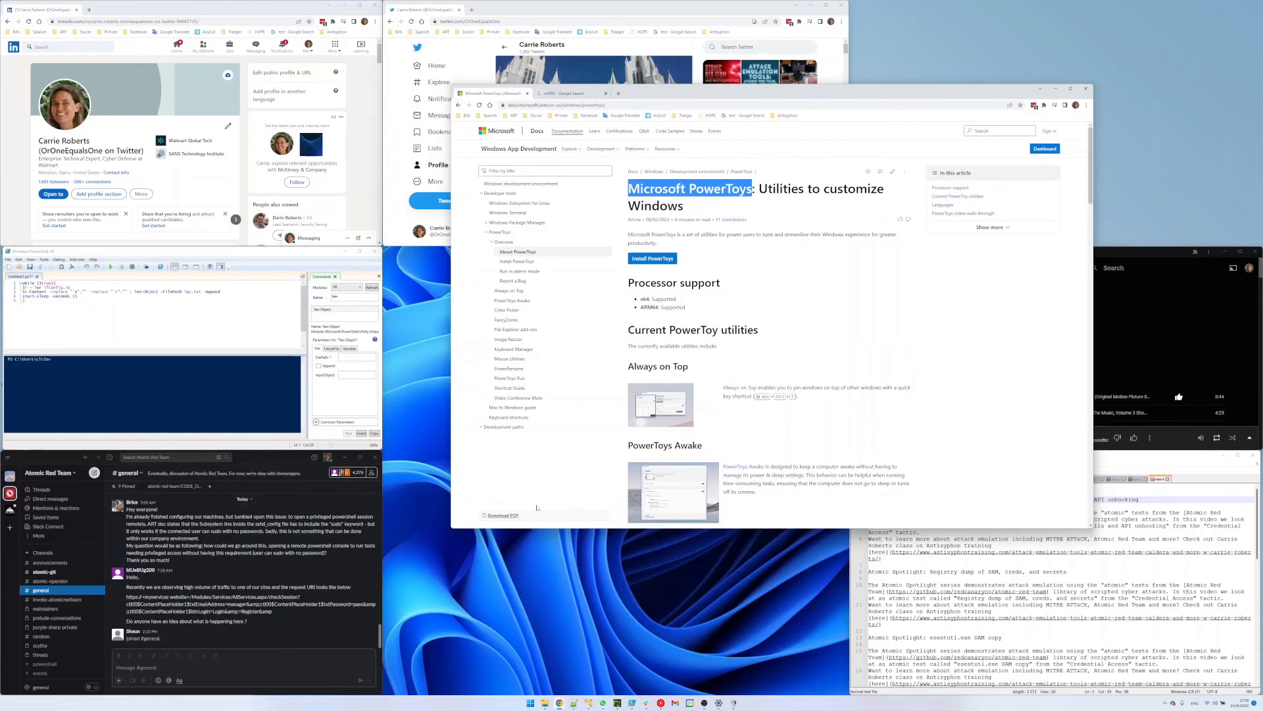
pyautogui.moveTo(748, 94); pyautogui.dragTo(587, 289)
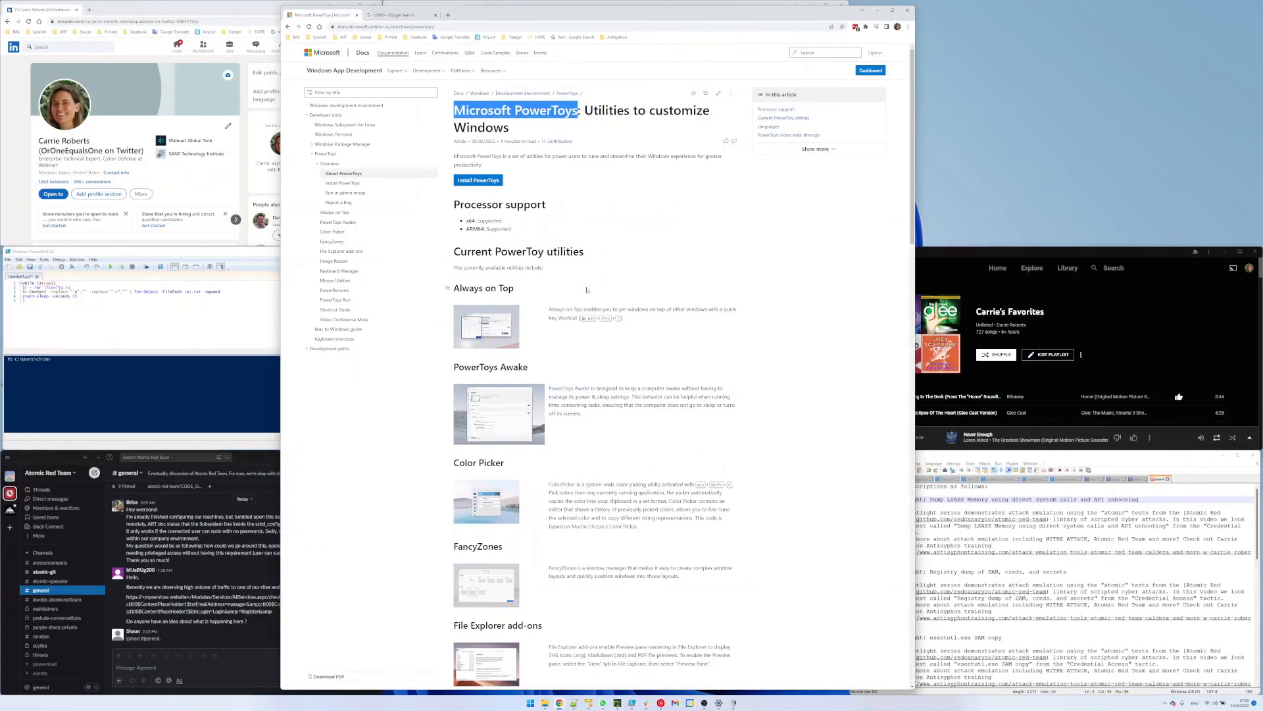